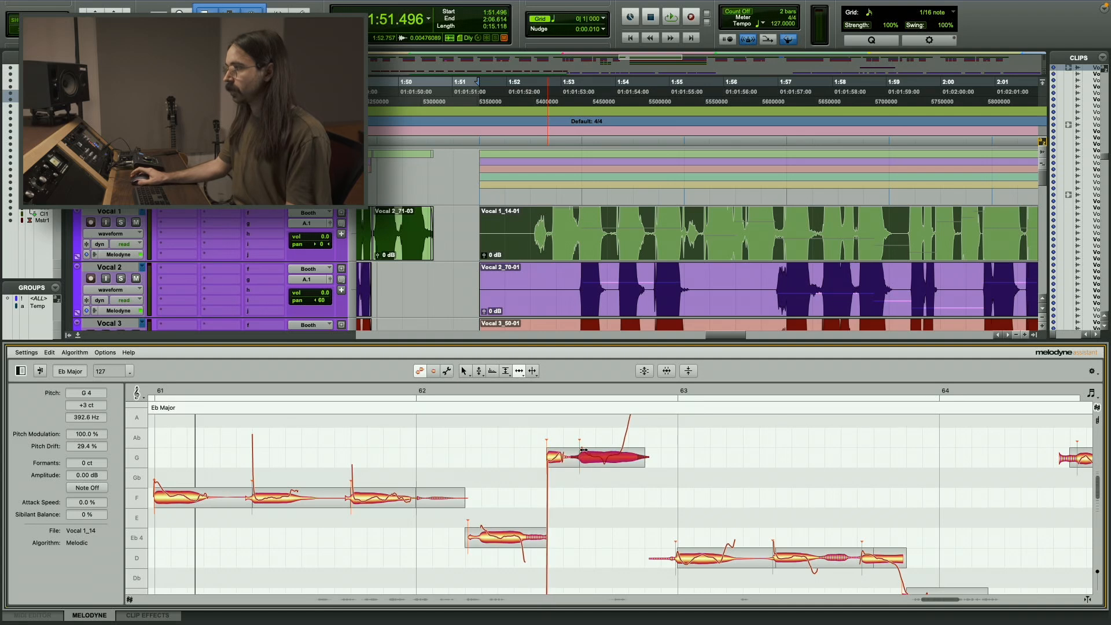
# Examine the timing of the Vocal 1 notes between bars 60 and 64.
pyautogui.hscroll(-5, 522, 471)
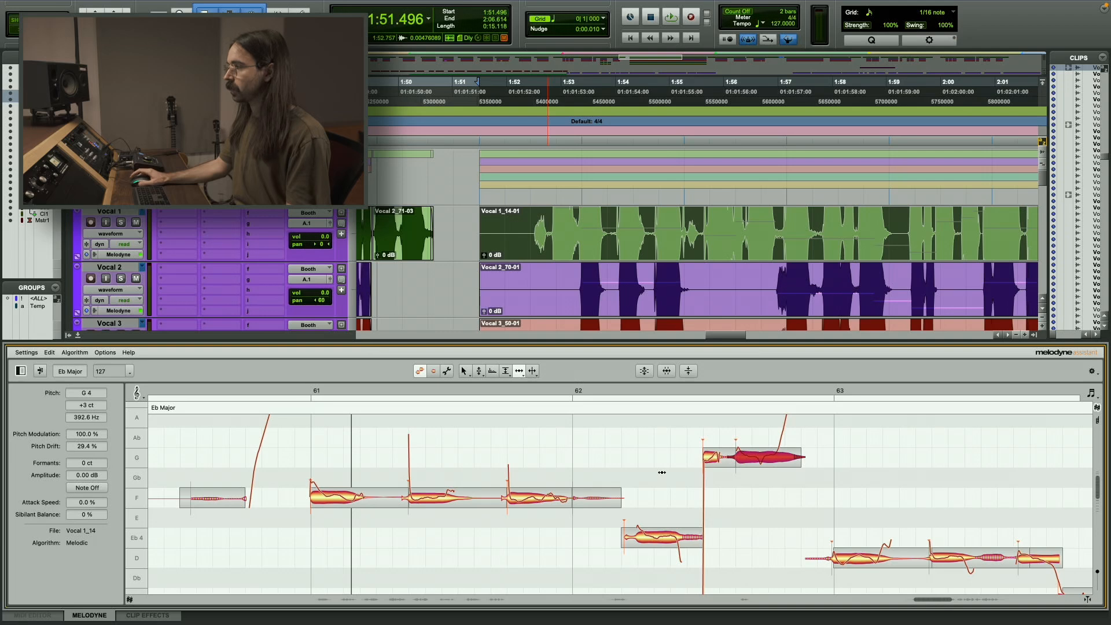
pyautogui.click(646, 464)
pyautogui.hscroll(-2, 645, 464)
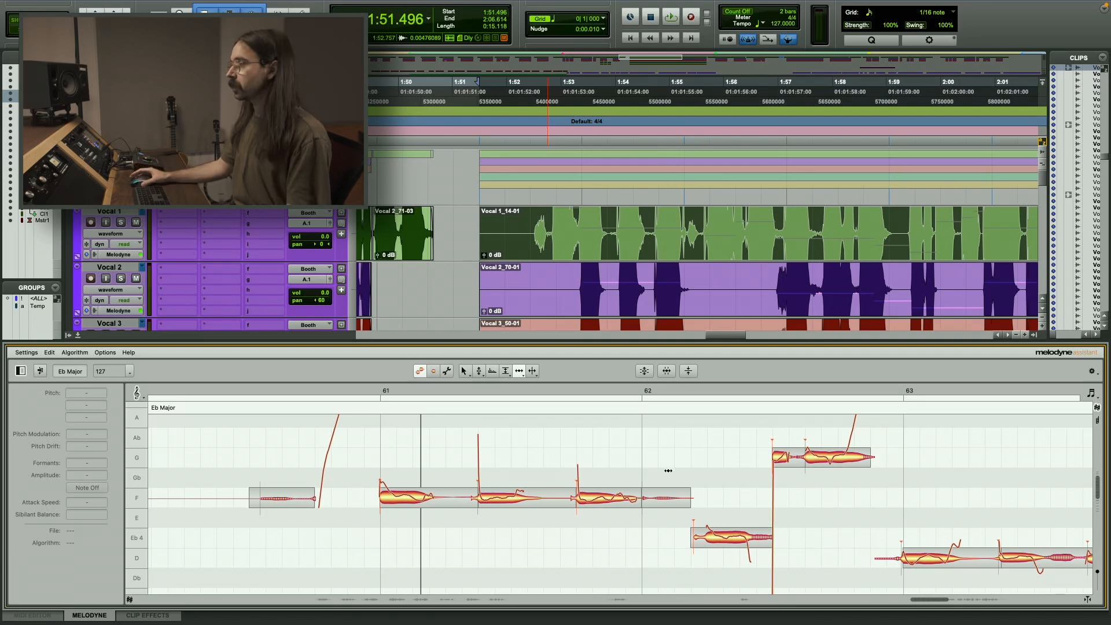
pyautogui.hscroll(-3, 667, 471)
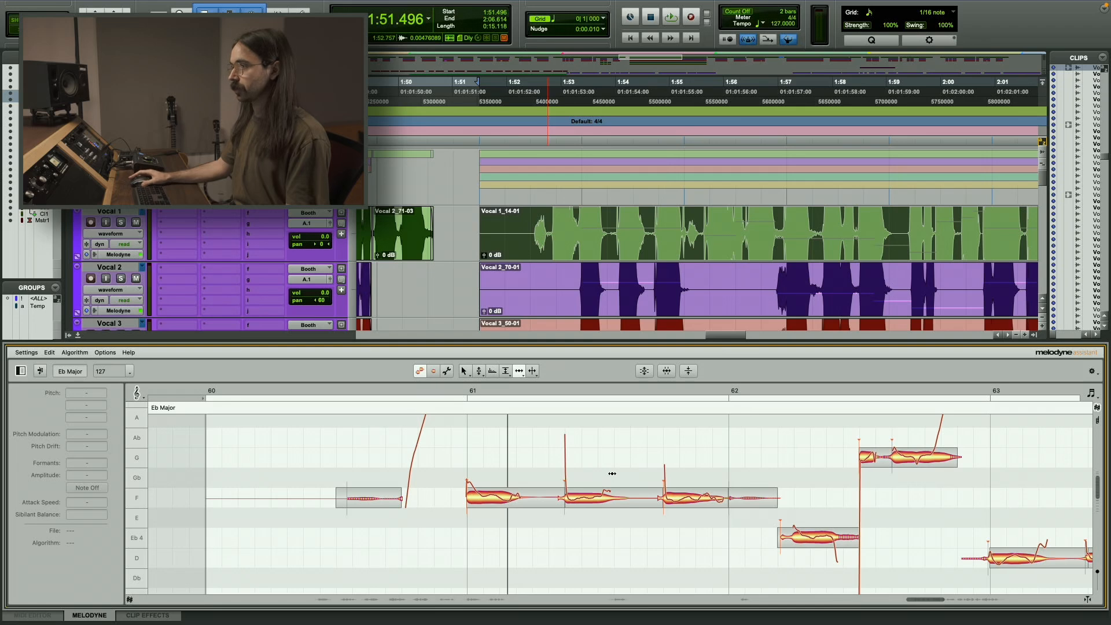
pyautogui.scroll(3, 611, 474)
pyautogui.hscroll(3, 482, 497)
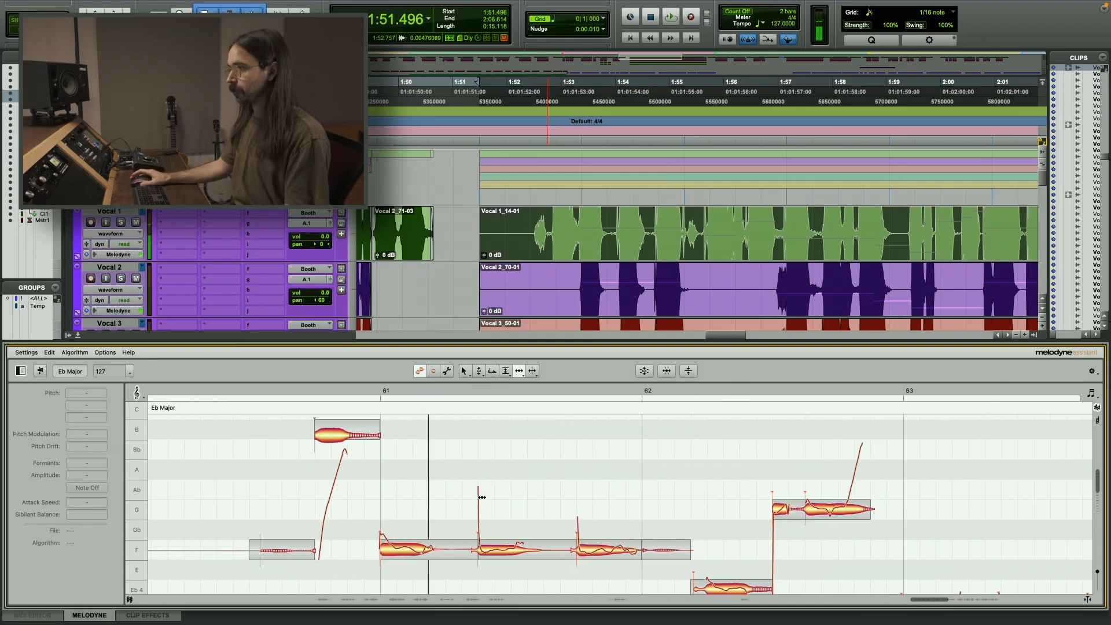
pyautogui.hscroll(5, 509, 511)
pyautogui.scroll(-4, 521, 511)
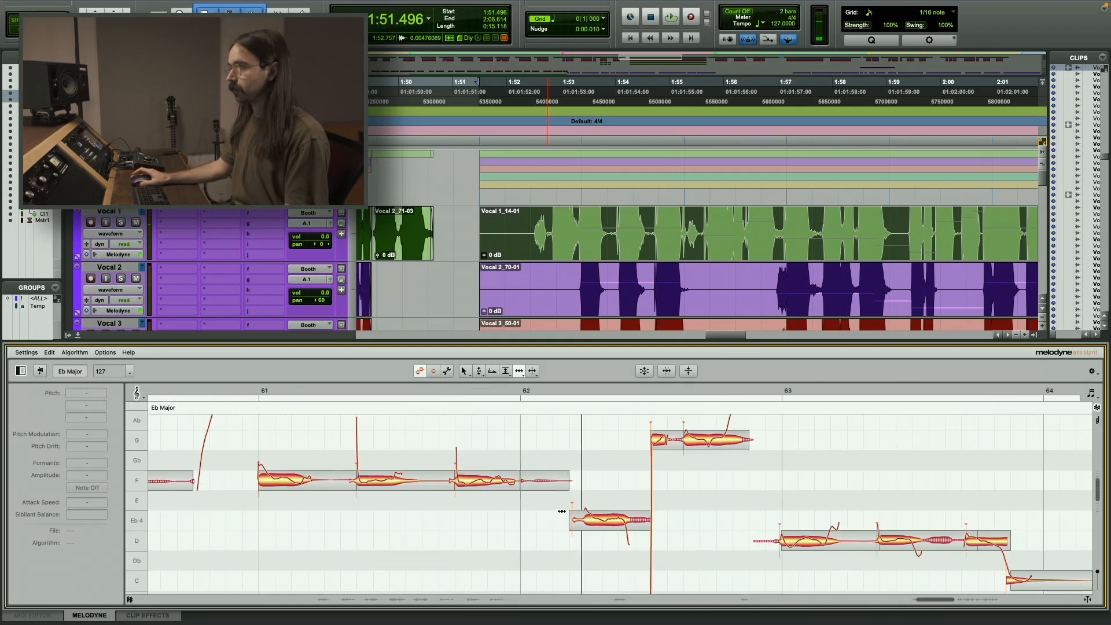
# Move the start of the Eb 4 note between bars 62 and 63 slightly later with the timing tool.
pyautogui.hscroll(4, 557, 514)
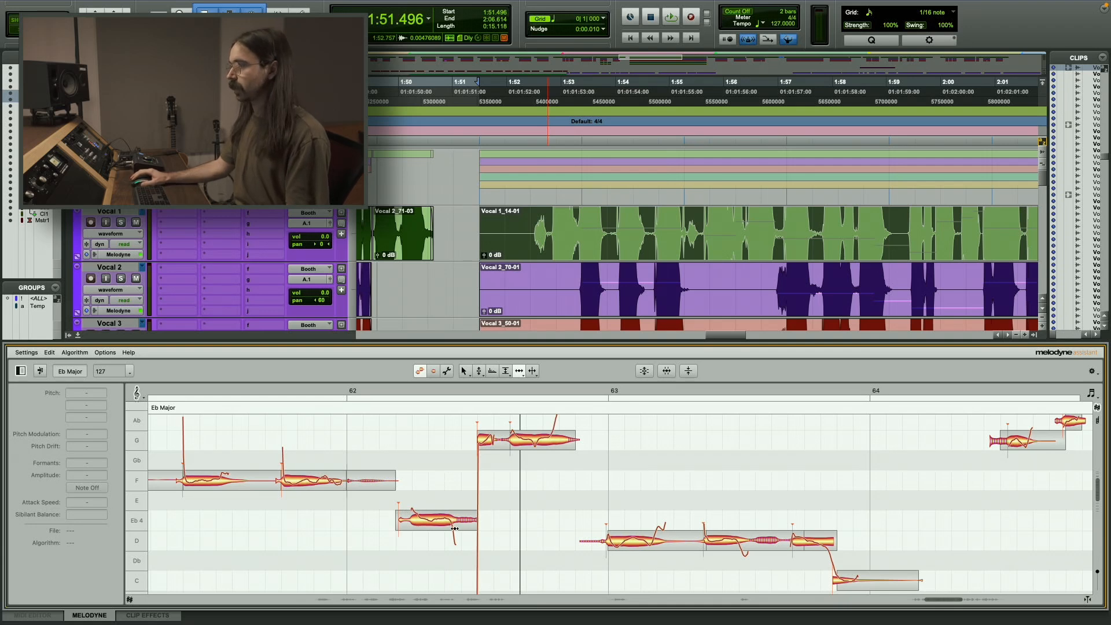
pyautogui.moveTo(400, 521); pyautogui.dragTo(401, 520)
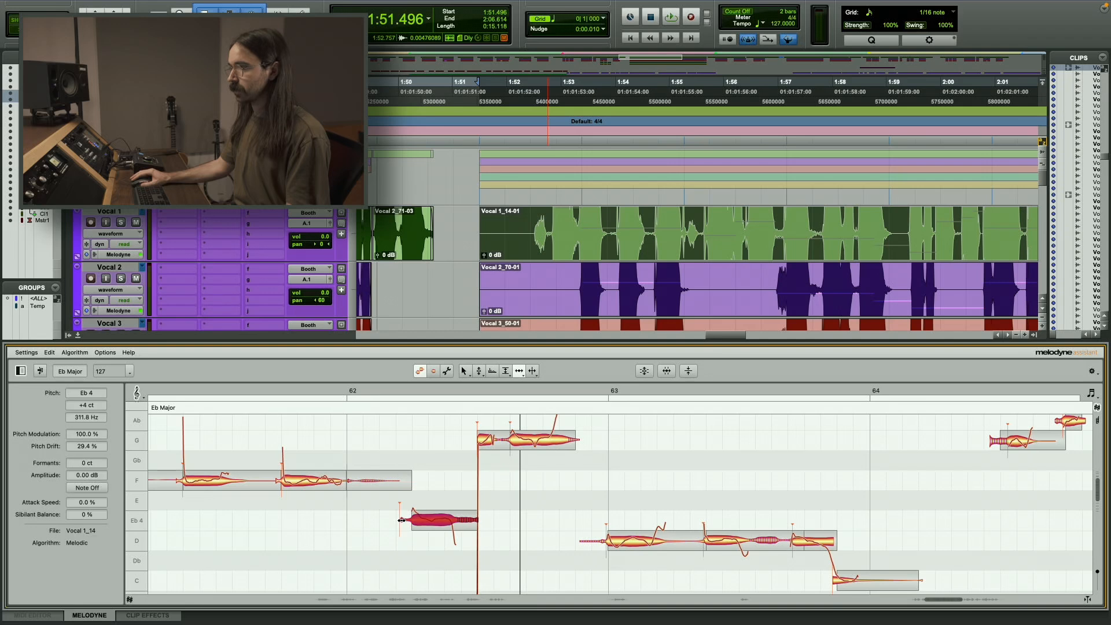
pyautogui.hscroll(2, 447, 493)
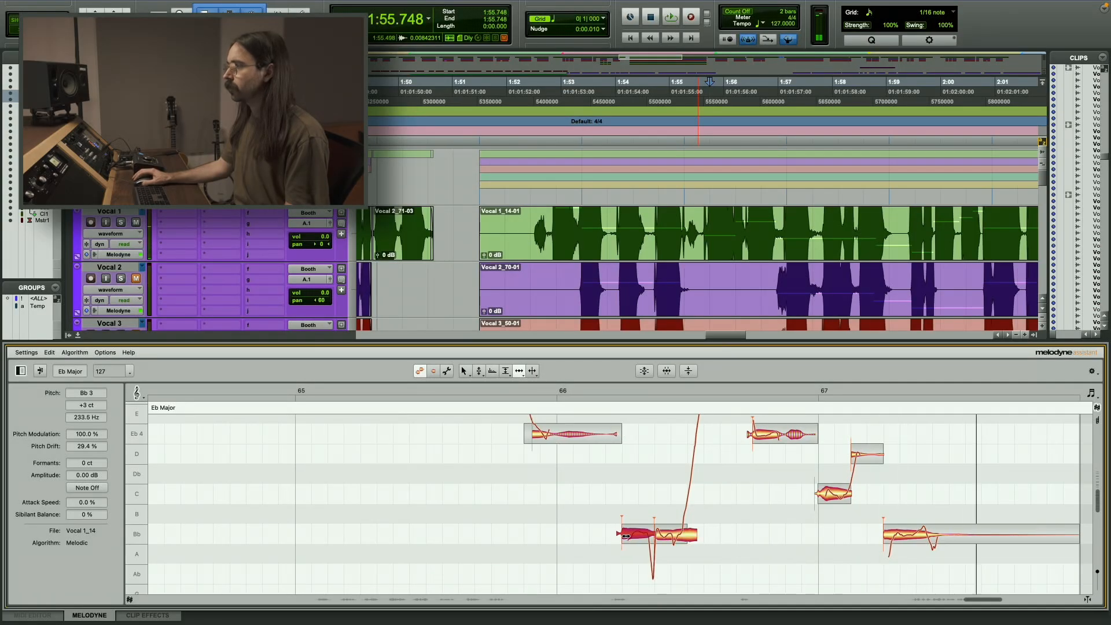
# Play back the end of the Vocal 1_14-01 clip from 2:02.362.
pyautogui.click(918, 281)
pyautogui.press('space')
pyautogui.hscroll(8, 821, 302)
pyautogui.click(695, 220)
pyautogui.press('space')
pyautogui.click(624, 223)
pyautogui.press('space')
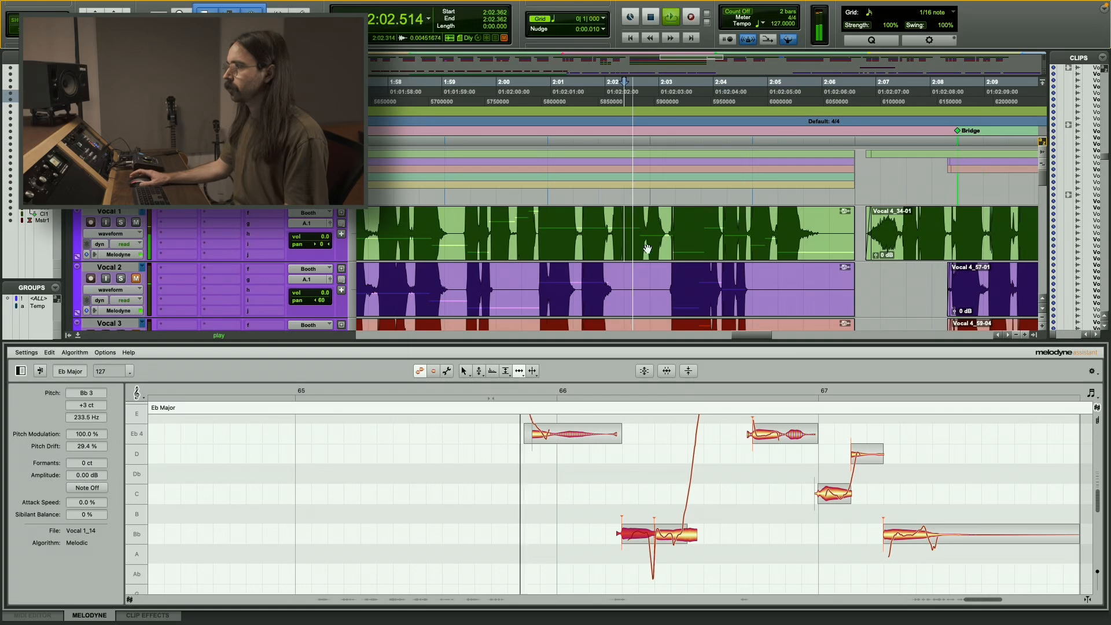
# Replay the phrase and move the F 4 note between bars 66 and 67 slightly later.
pyautogui.scroll(3, 672, 447)
pyautogui.press('space')
pyautogui.press('space')
pyautogui.click(705, 445)
pyautogui.moveTo(704, 445); pyautogui.dragTo(712, 445)
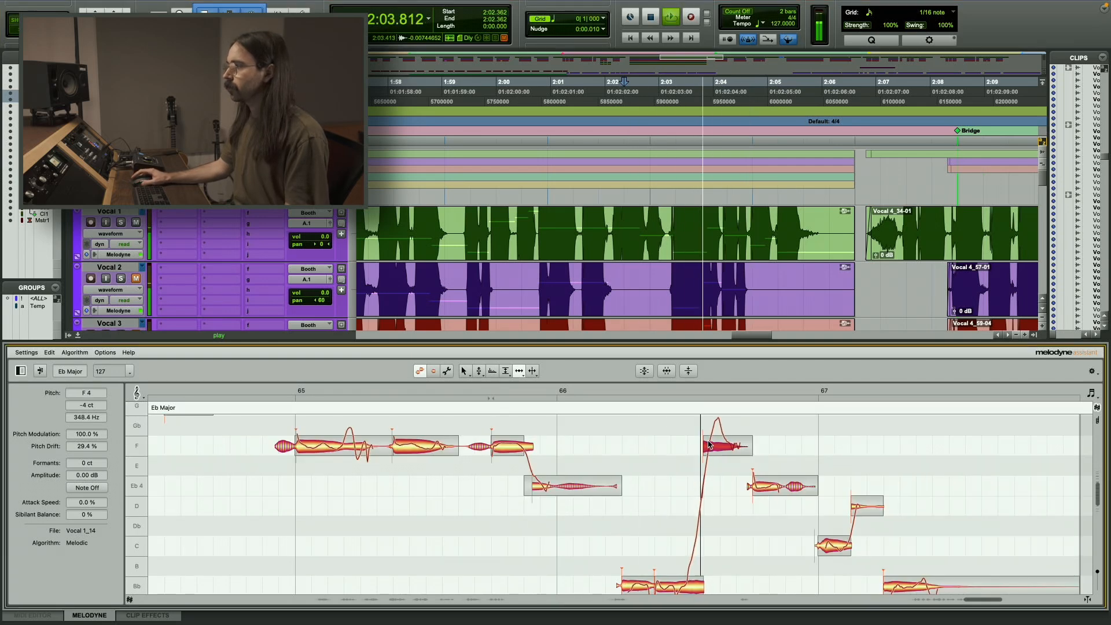
# Select the Eb 4 note just before bar 67 and replay the phrase to check its timing.
pyautogui.click(774, 493)
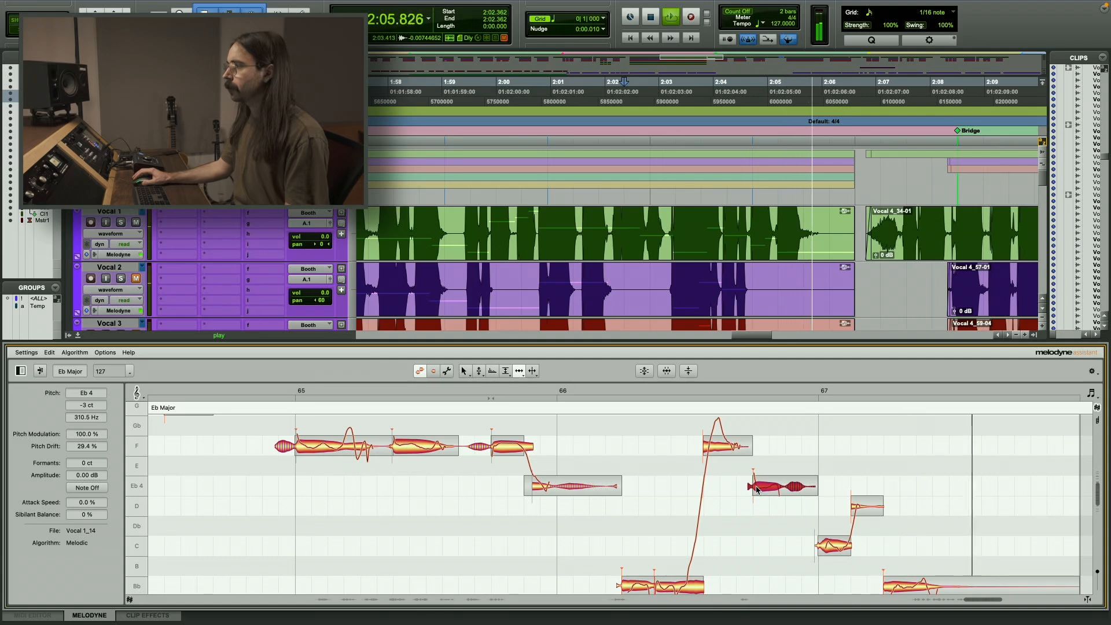
pyautogui.press('space')
pyautogui.press('space')
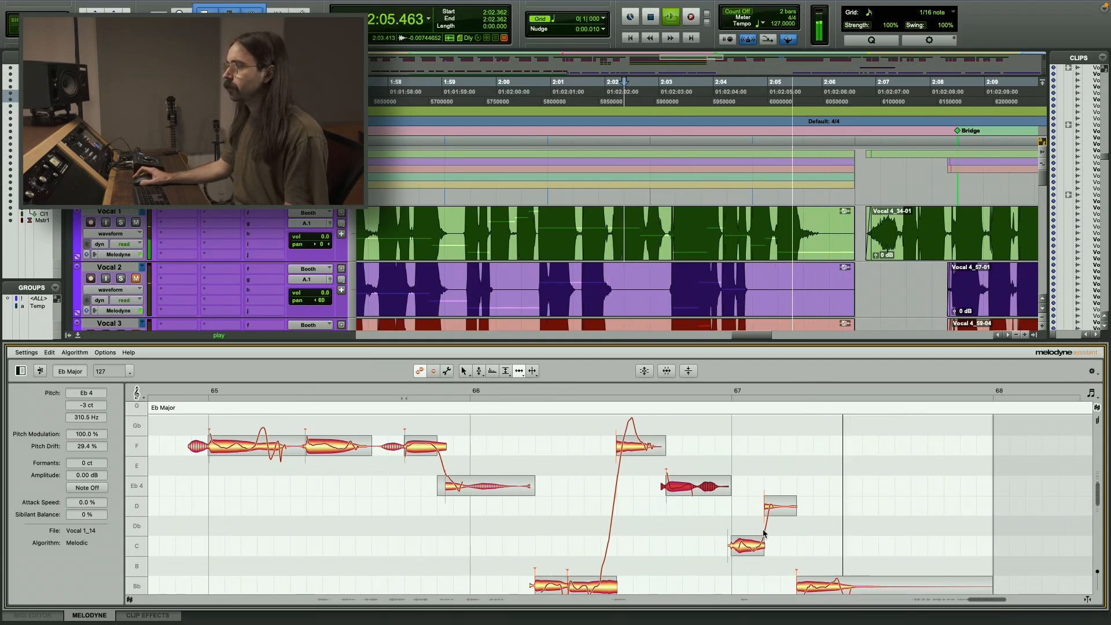
pyautogui.press('space')
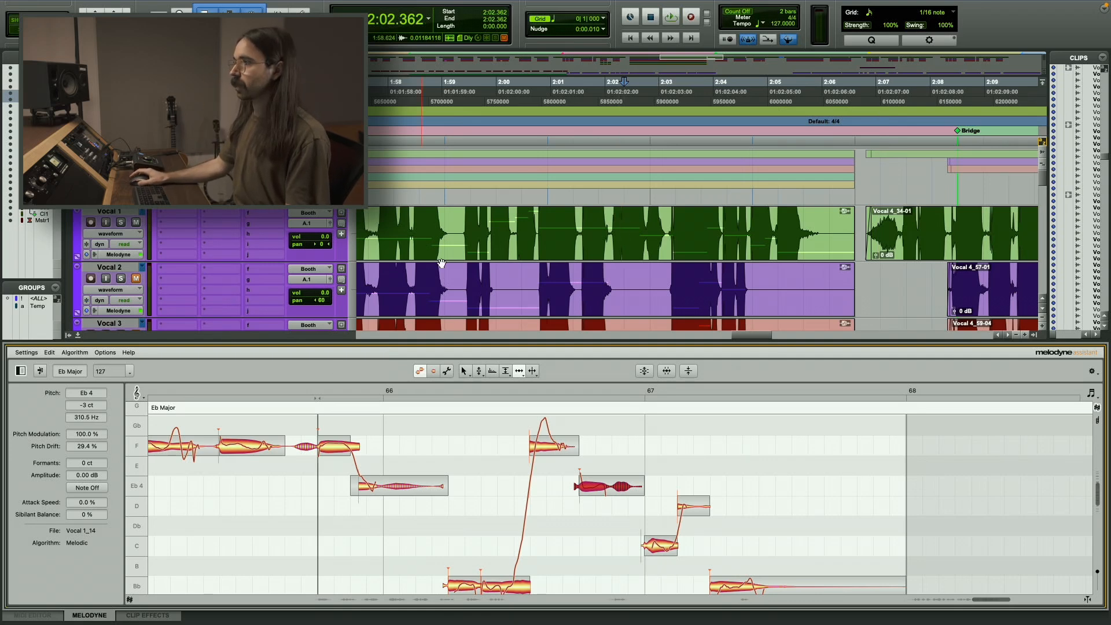
# Zoom out the timeline and play the vocals back from the start of the phrase at 1:51.968.
pyautogui.hscroll(-1, 441, 263)
pyautogui.click(497, 224)
pyautogui.hotkey('ctrl', '[')
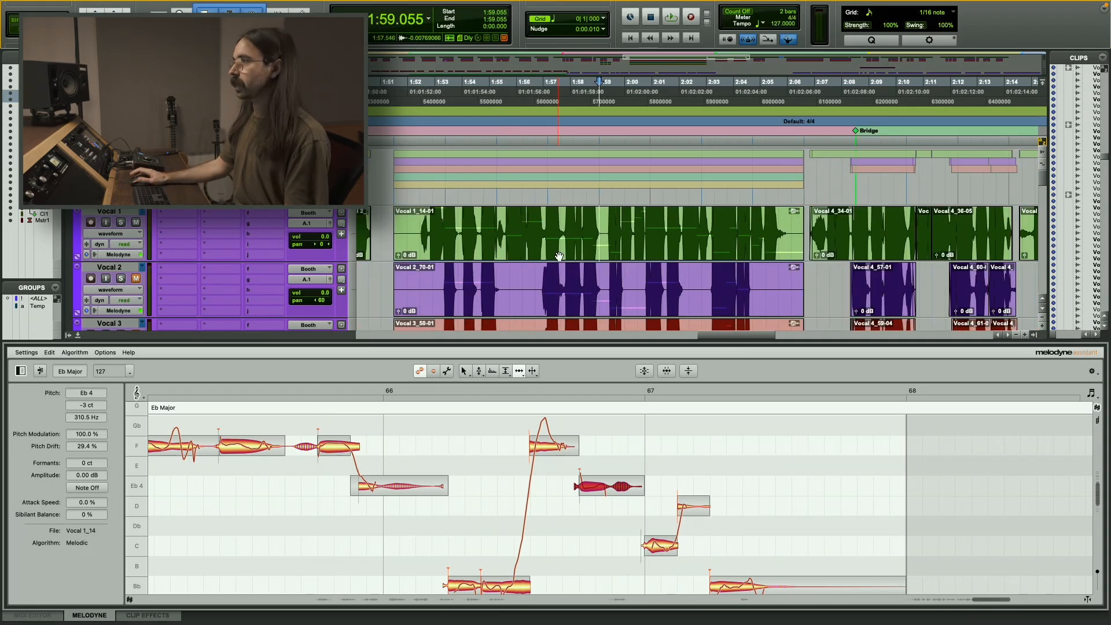
pyautogui.hscroll(-2, 559, 255)
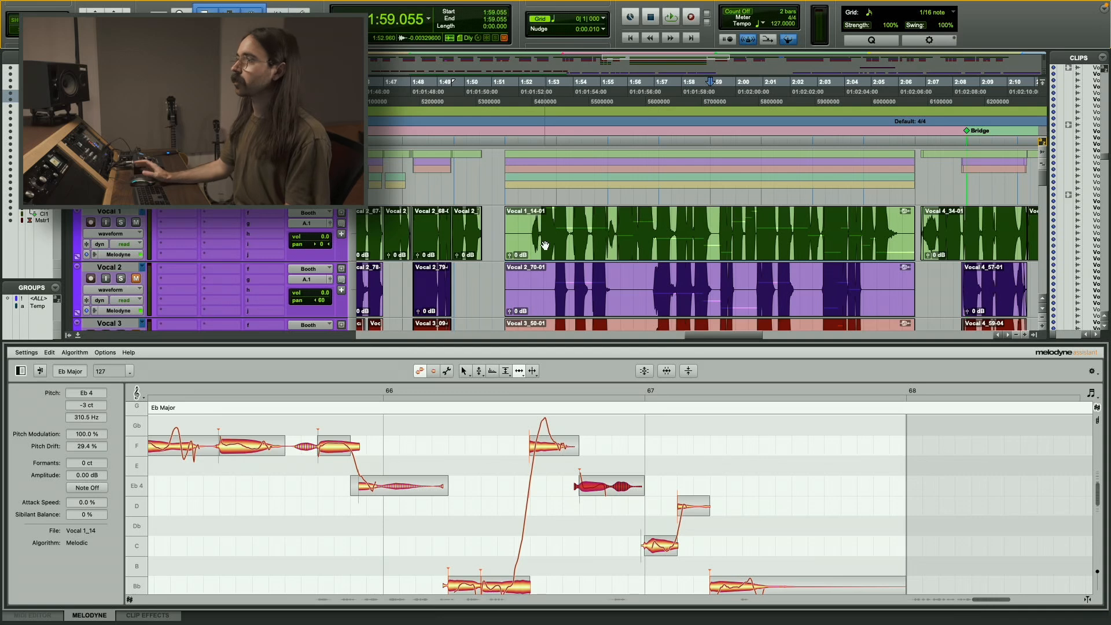
pyautogui.keyDown('shift'); pyautogui.click(533, 222); pyautogui.keyUp('shift')
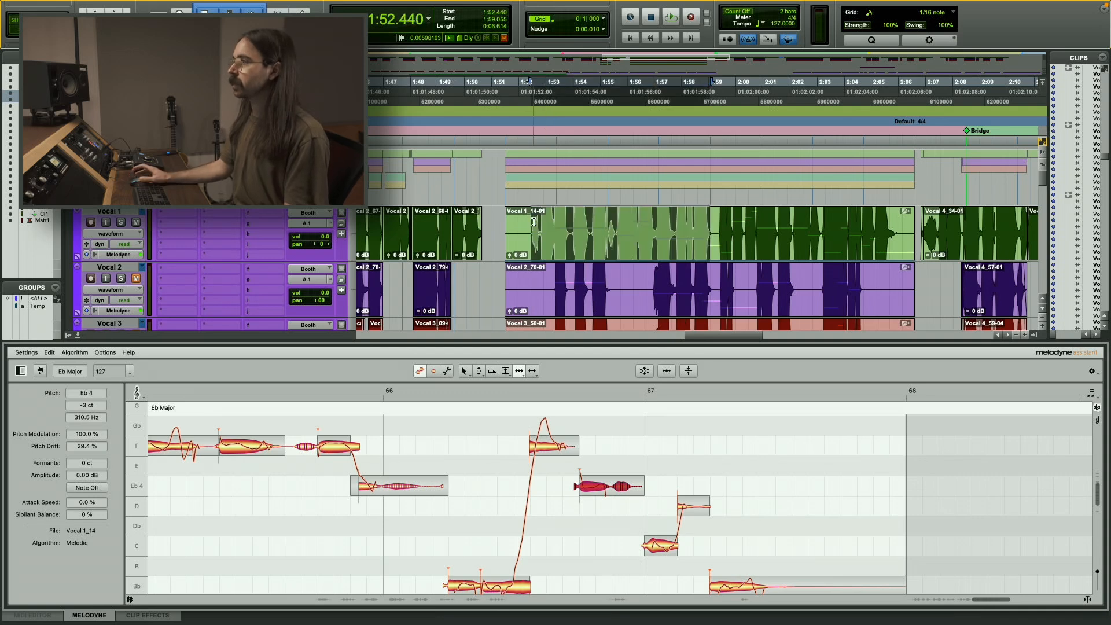
pyautogui.click(532, 222)
pyautogui.click(522, 218)
pyautogui.press('space')
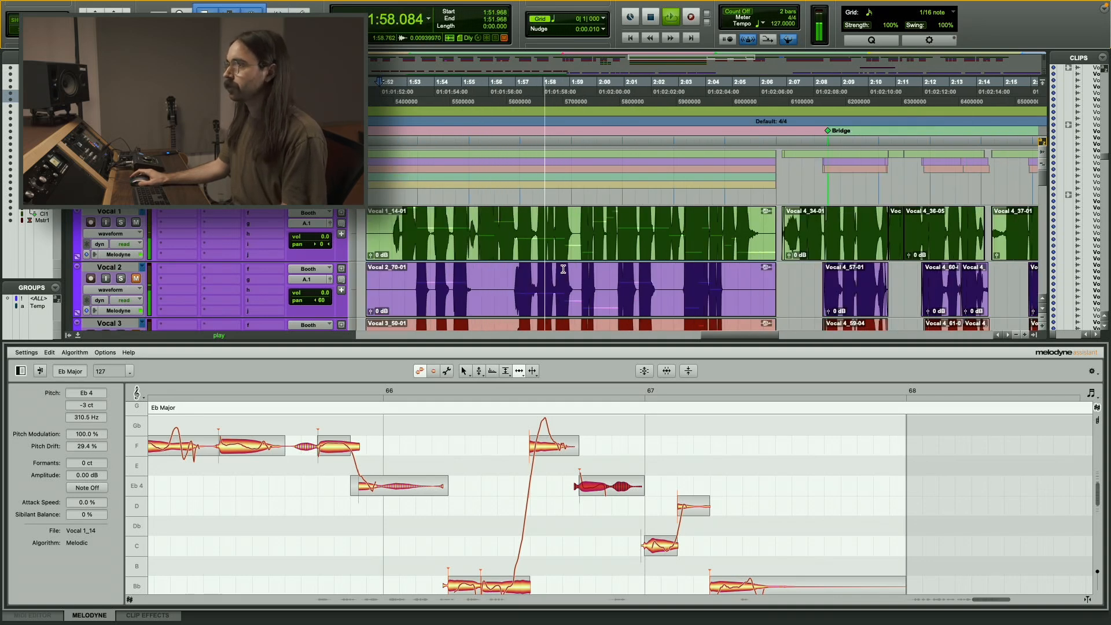
pyautogui.scroll(-3, 563, 269)
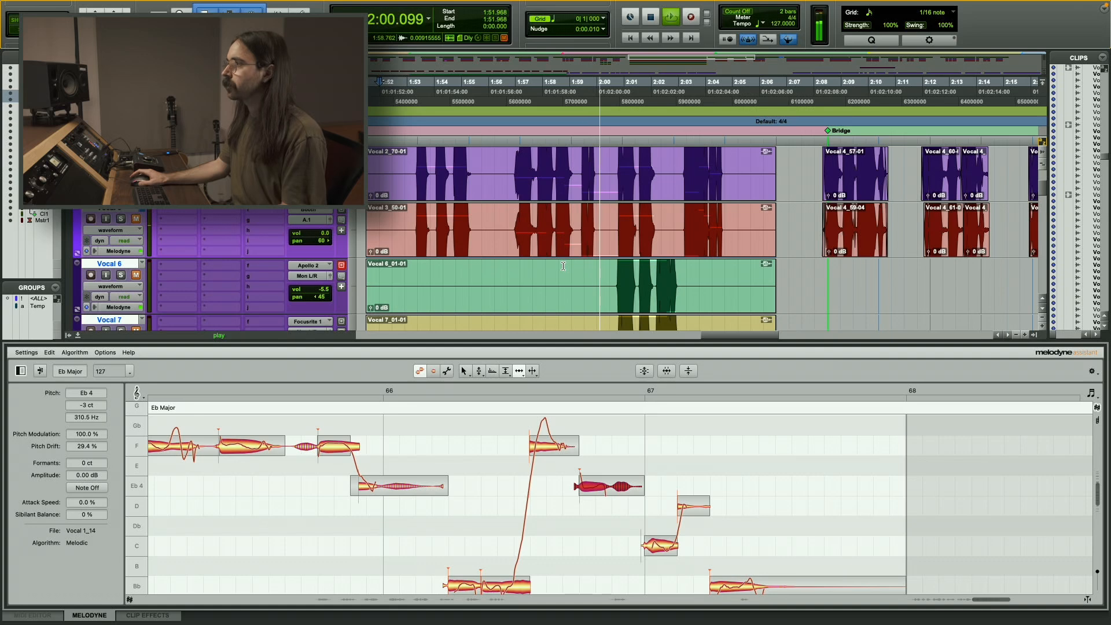
pyautogui.scroll(3, 593, 217)
# Replay from 1:59.527 and move the Ab 4 note and the G 4 note before bar 65 slightly later.
pyautogui.click(583, 212)
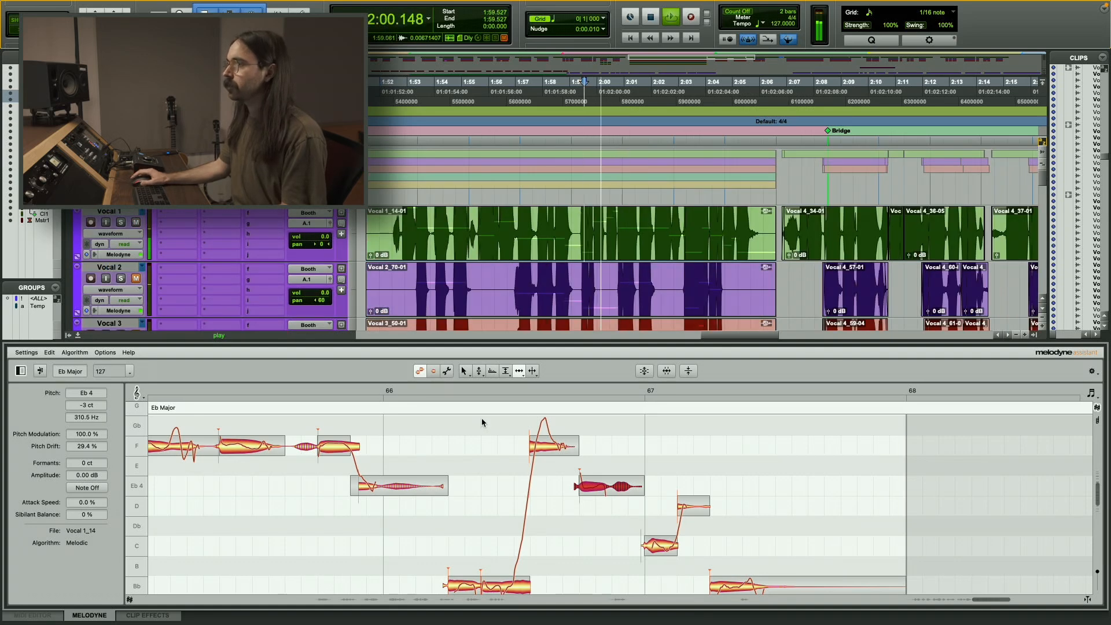
pyautogui.hscroll(-6, 487, 451)
pyautogui.scroll(4, 414, 474)
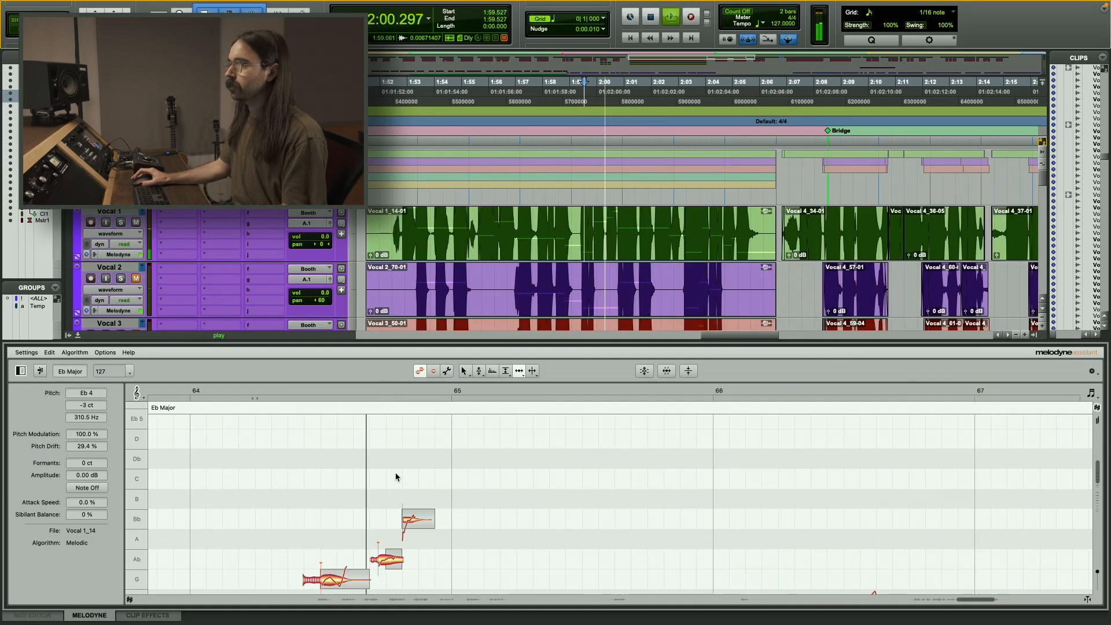
pyautogui.scroll(-2, 371, 475)
pyautogui.press('space')
pyautogui.press('space')
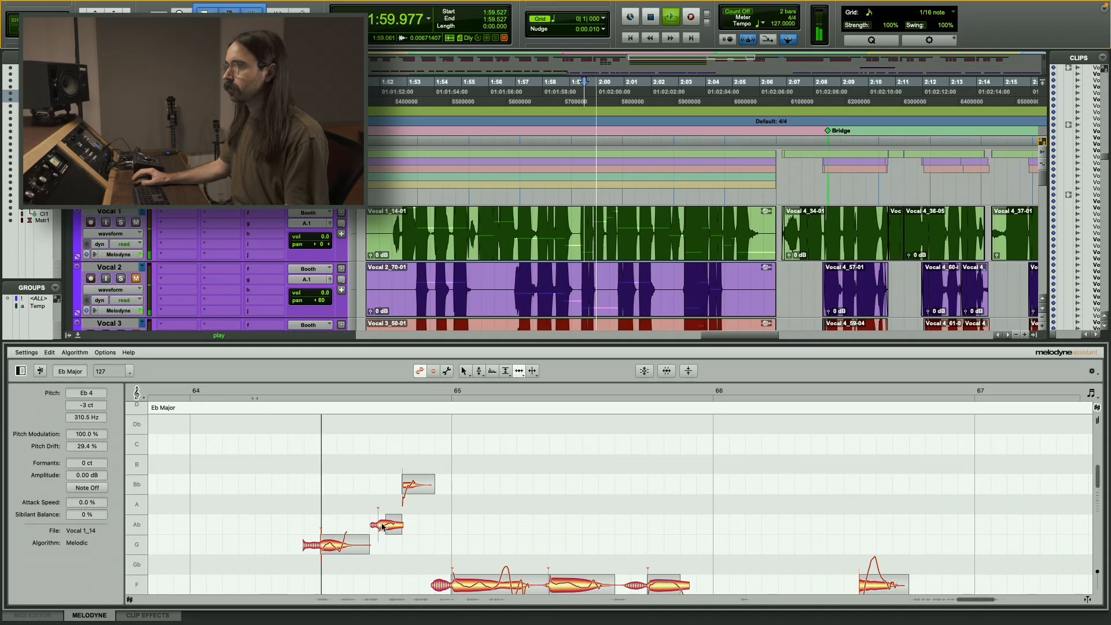
pyautogui.click(387, 529)
pyautogui.press('space')
pyautogui.press('space')
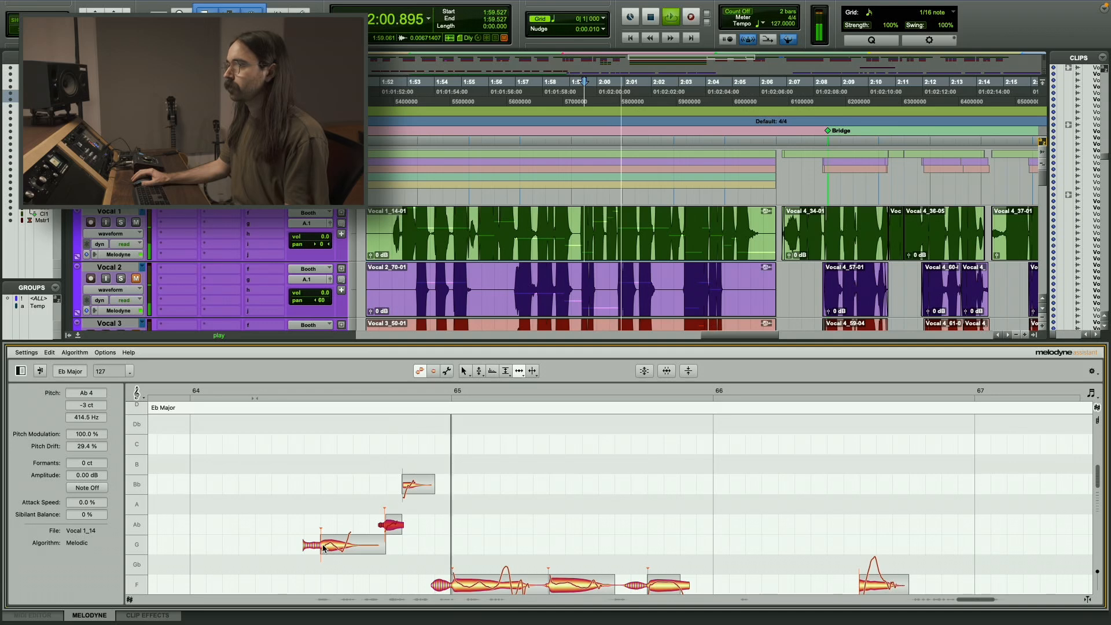
pyautogui.click(326, 547)
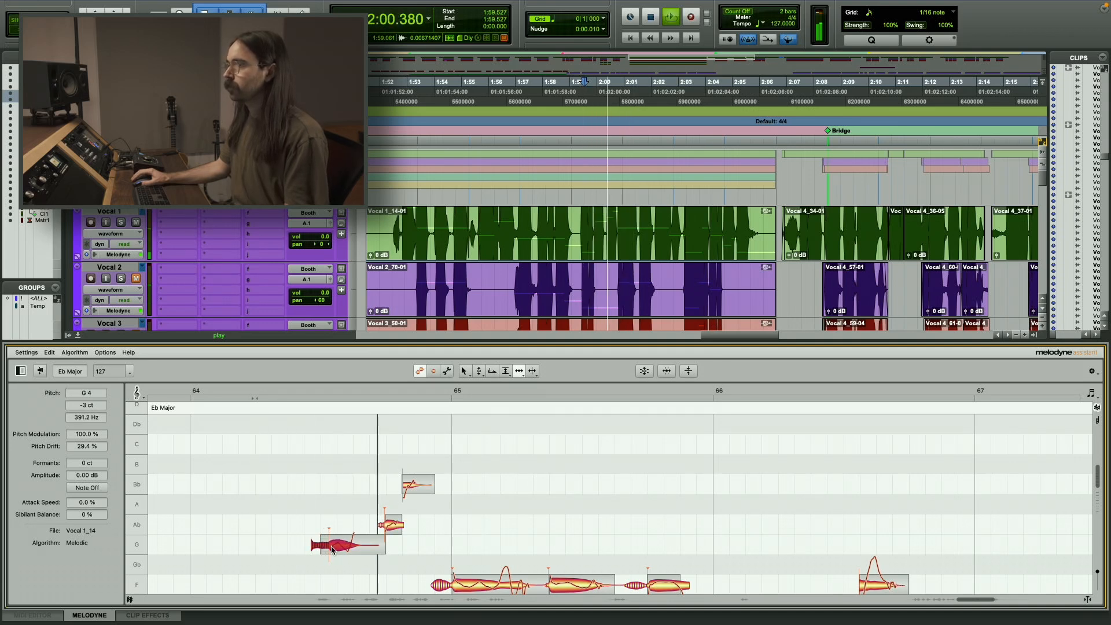
# Play the retimed vocal back from 1:57.165, 1:58.110 and 1:52.440, and select the Vocal 1_14-01 clip.
pyautogui.click(520, 240)
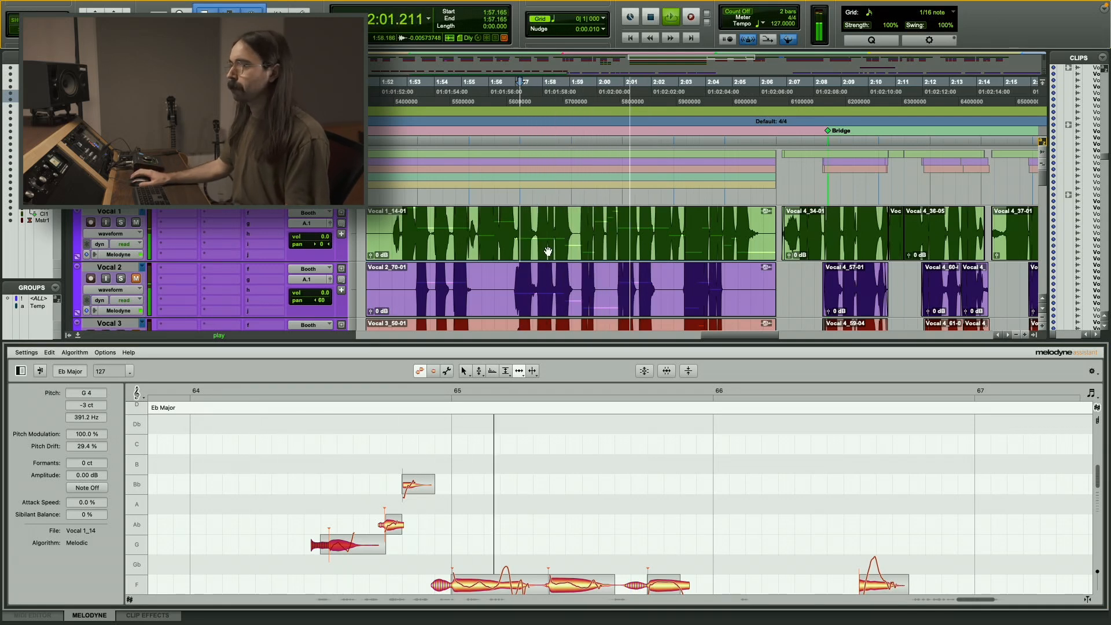
pyautogui.press('space')
pyautogui.click(543, 220)
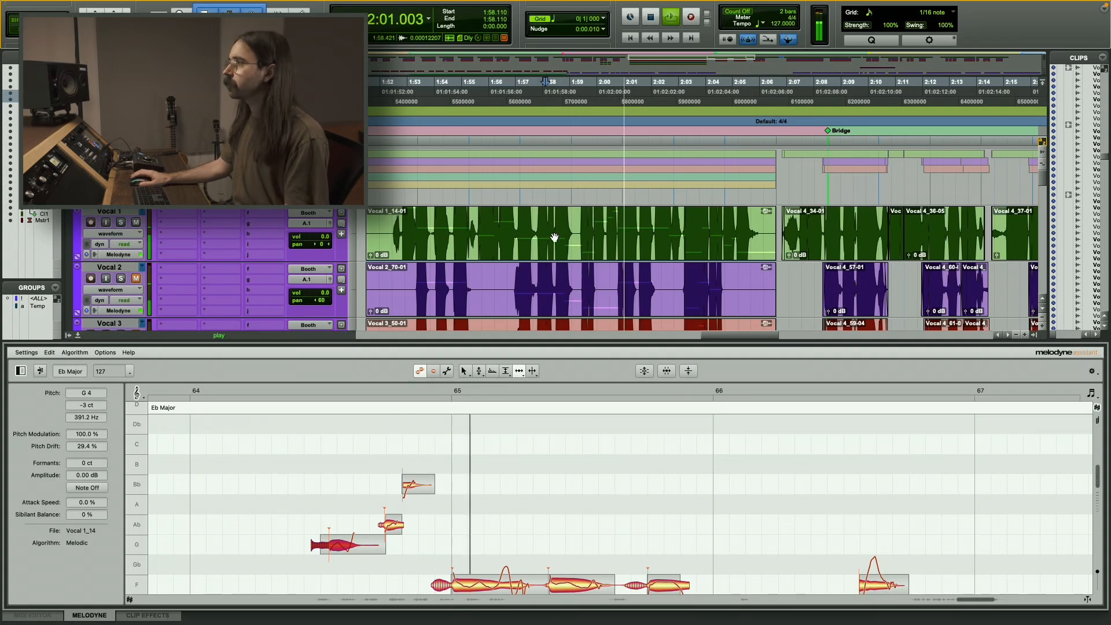
pyautogui.click(401, 254)
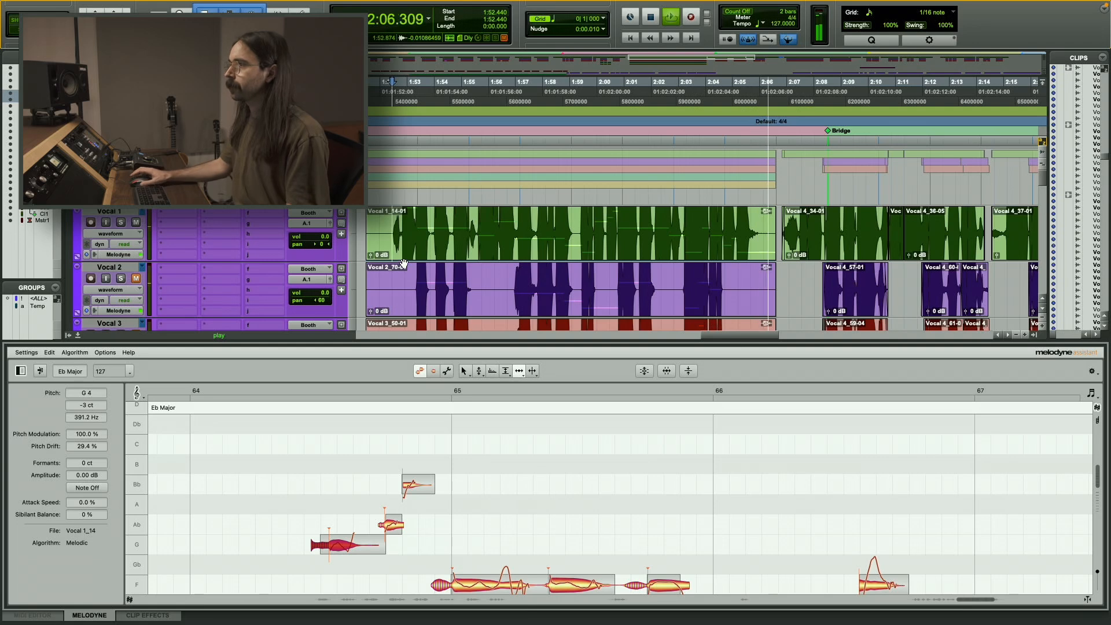
pyautogui.press('space')
pyautogui.click(467, 246)
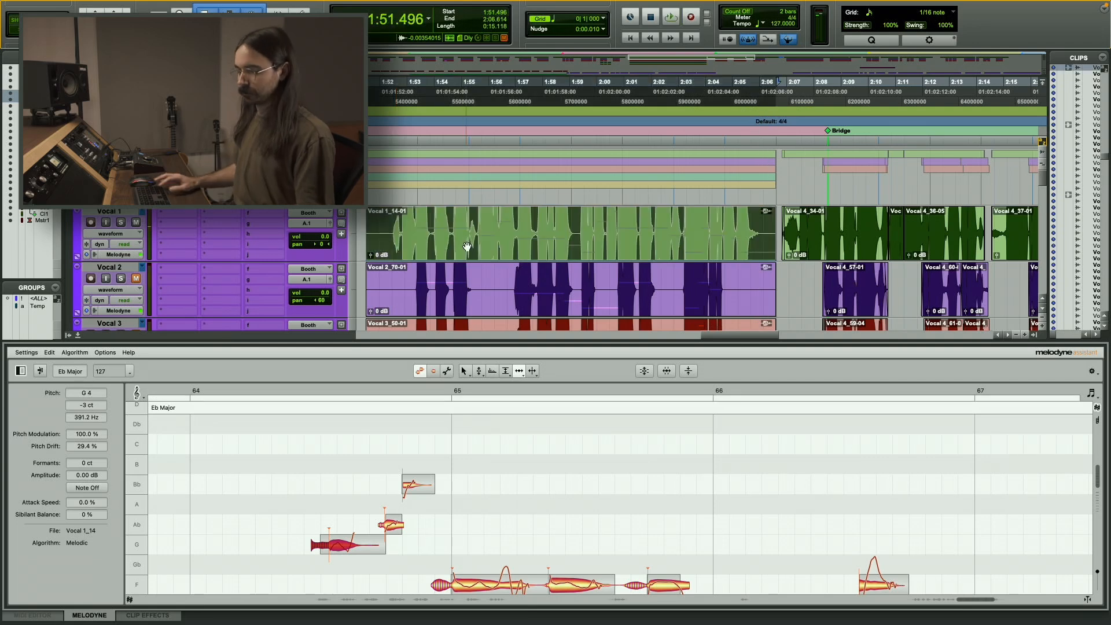